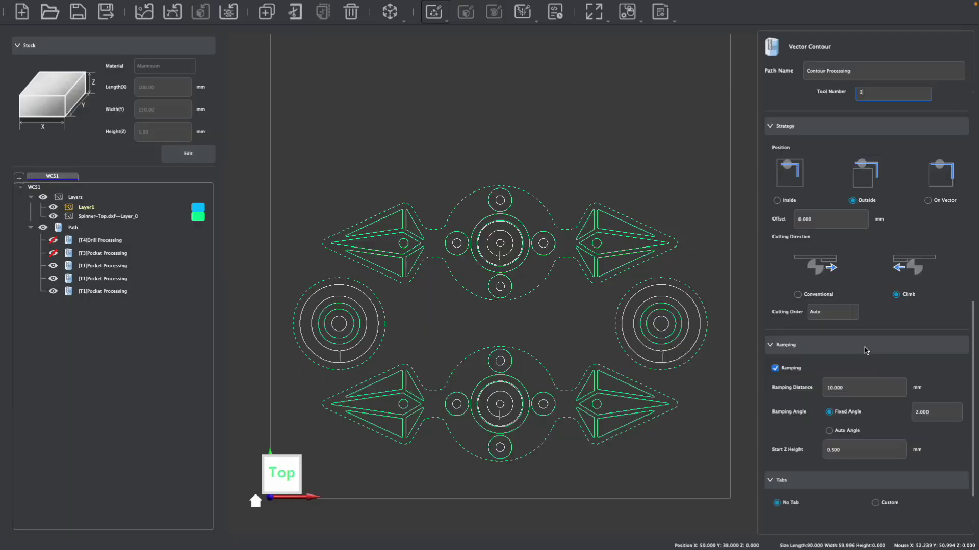
# Give the contour 5 mm ramping at 10° from Start Z 1 and calculate the toolpath.
pyautogui.scroll(-1, 867, 351)
pyautogui.click(841, 344)
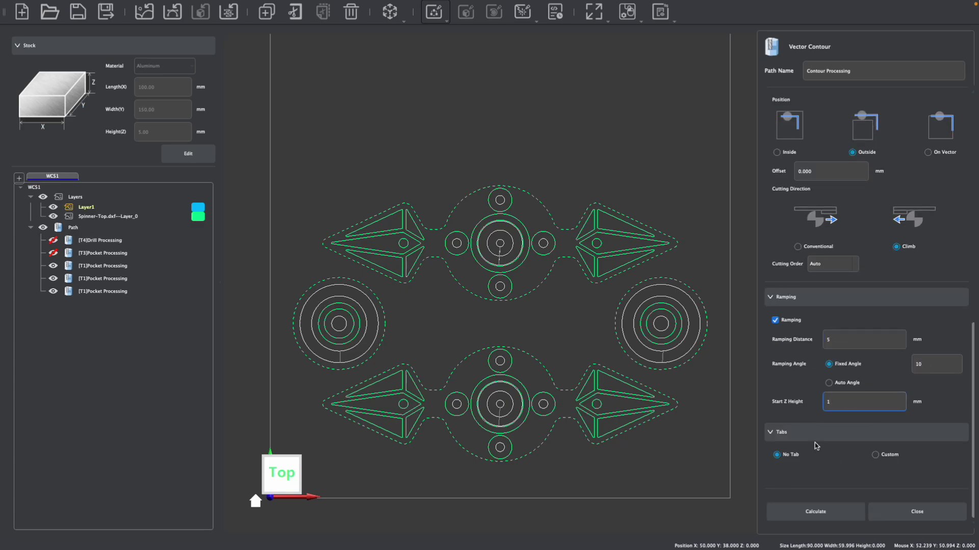
pyautogui.click(815, 512)
pyautogui.click(875, 513)
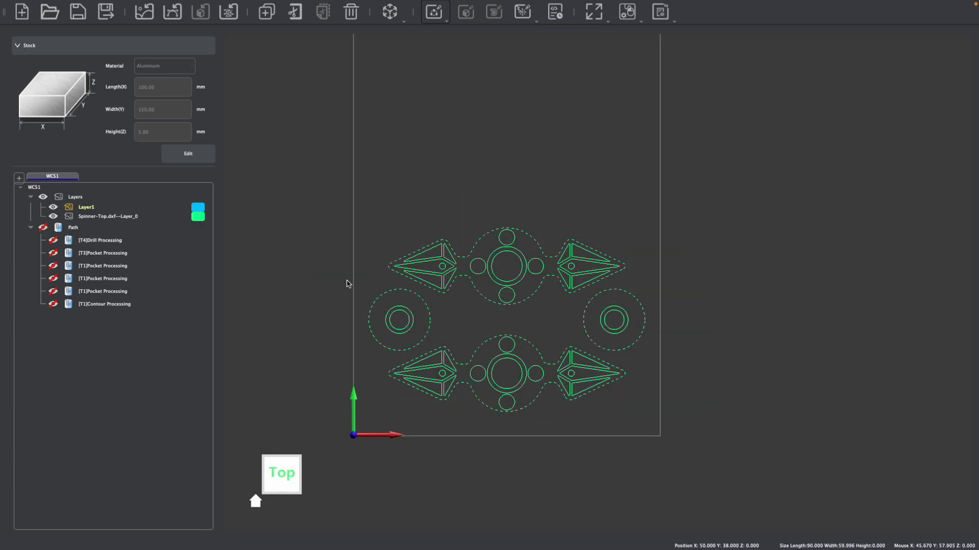
# Start a second Vector Contour toolpath and bring up its tool library.
pyautogui.scroll(2, 348, 284)
pyautogui.click(433, 12)
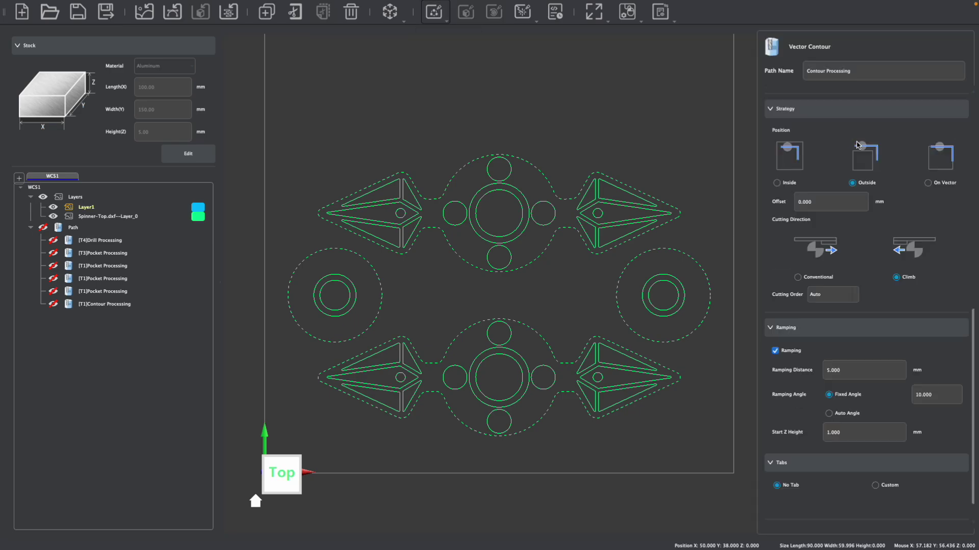
pyautogui.scroll(-5, 867, 305)
# Assign the 0.1mm*90° Chamfering bit to the new contour toolpath.
pyautogui.scroll(-2, 867, 306)
pyautogui.click(866, 285)
pyautogui.click(253, 148)
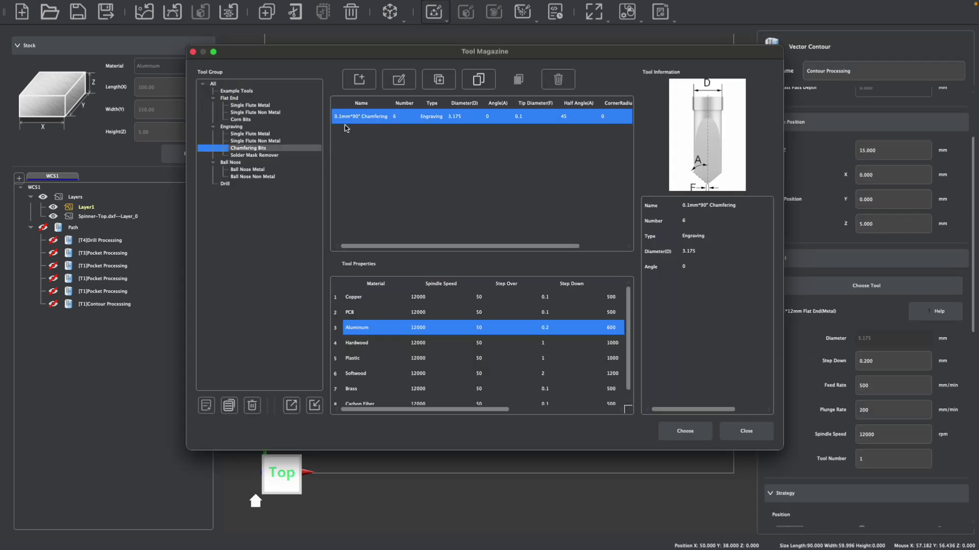
pyautogui.click(360, 117)
pyautogui.click(685, 431)
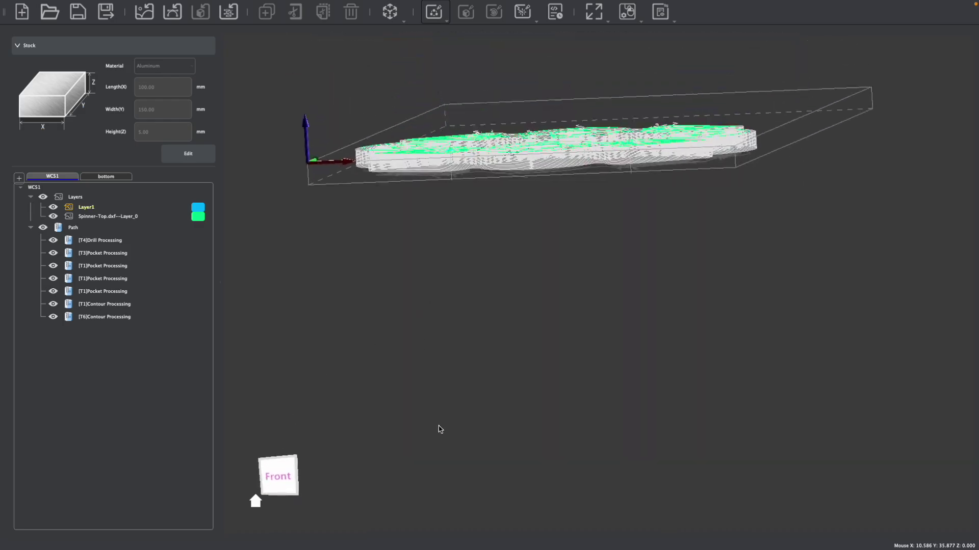
# Inspect the toolpaths in 3D, return to Top view, and choose Save All Paths.
pyautogui.moveTo(279, 474)
pyautogui.mouseDown()
pyautogui.moveTo(332, 428)
pyautogui.moveTo(289, 467)
pyautogui.mouseUp()
pyautogui.click(289, 466)
pyautogui.rightClick(68, 227)
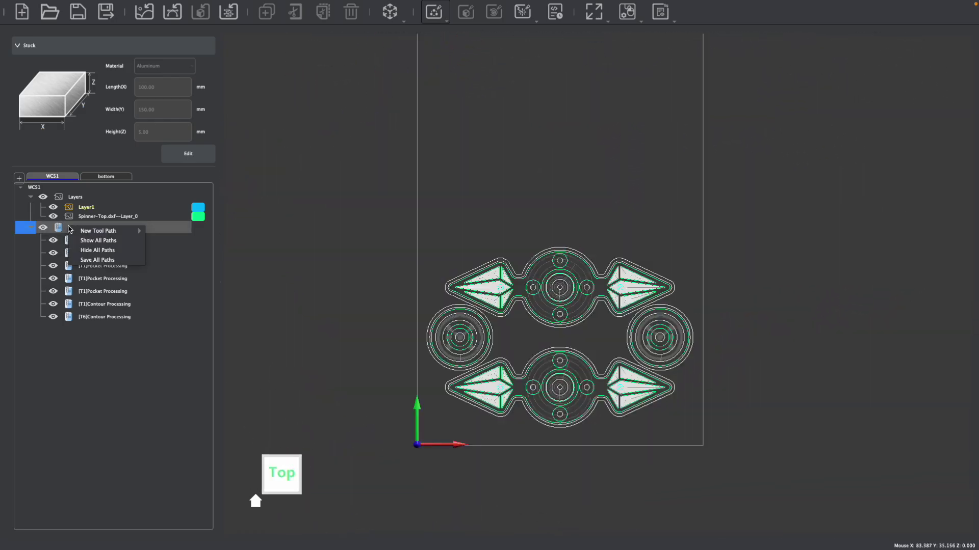
pyautogui.click(98, 260)
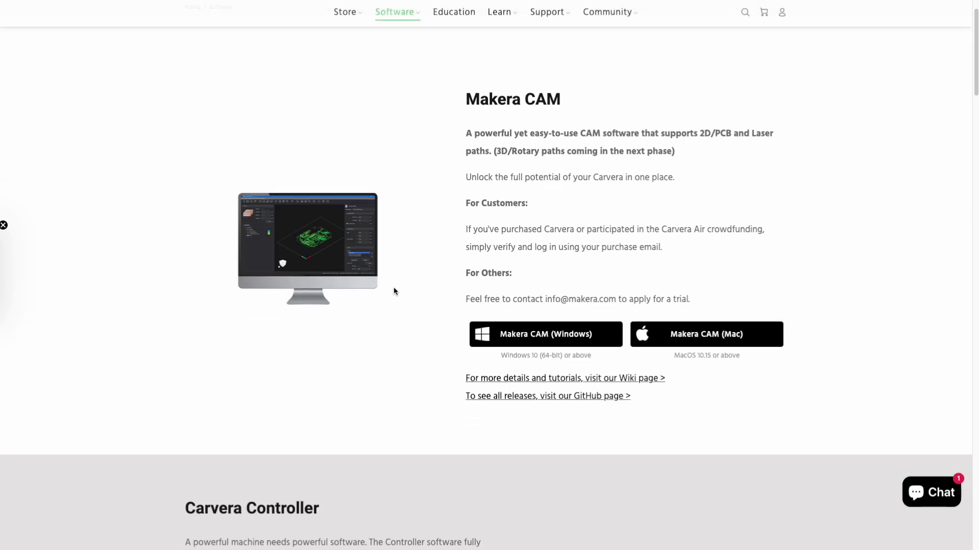
pyautogui.scroll(-1, 394, 292)
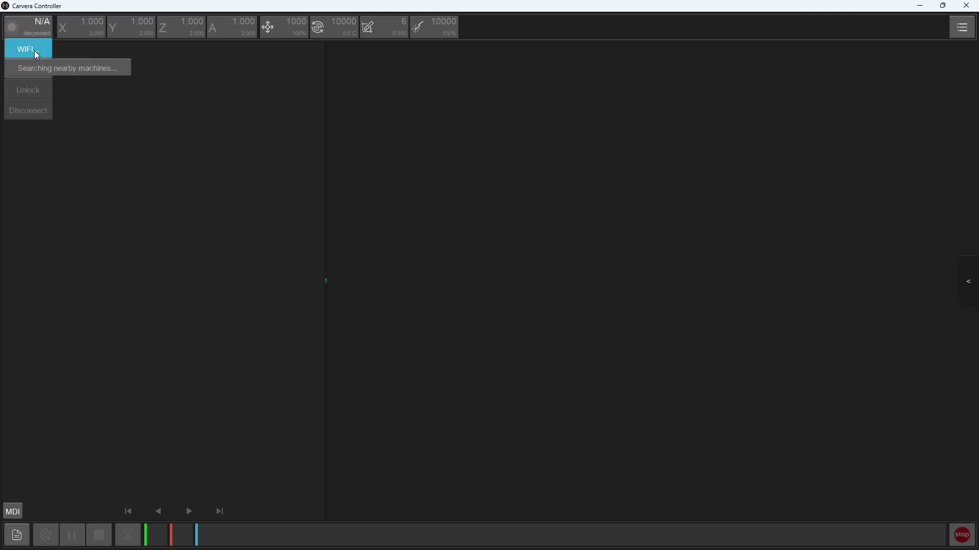
# Connect to the Carvera over WiFi and load PirateShip.nc from Examples > Relief.
pyautogui.click(68, 70)
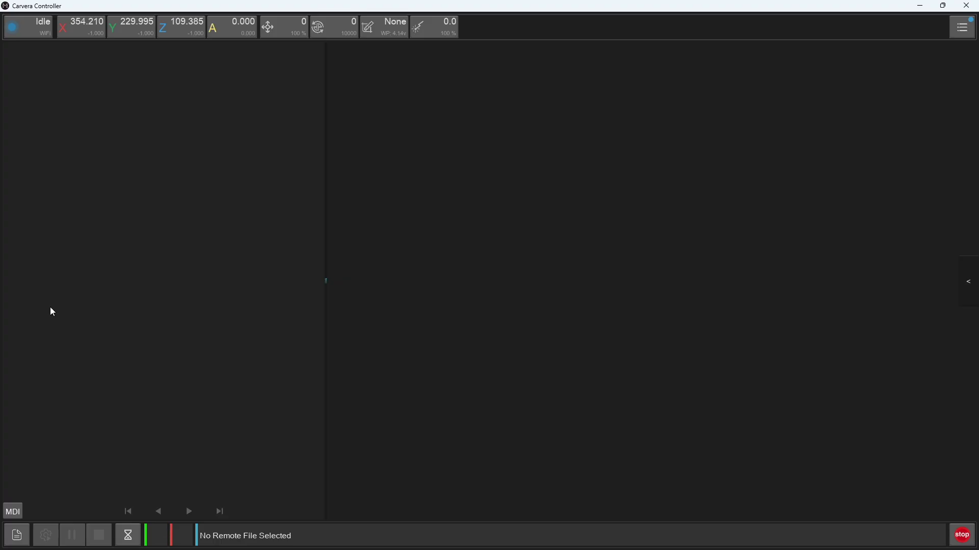
pyautogui.click(18, 536)
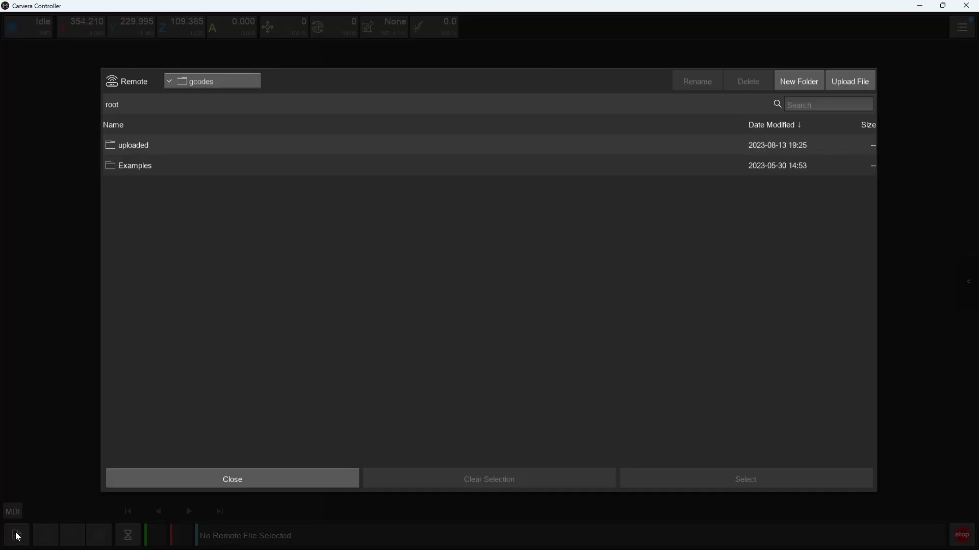
pyautogui.doubleClick(153, 166)
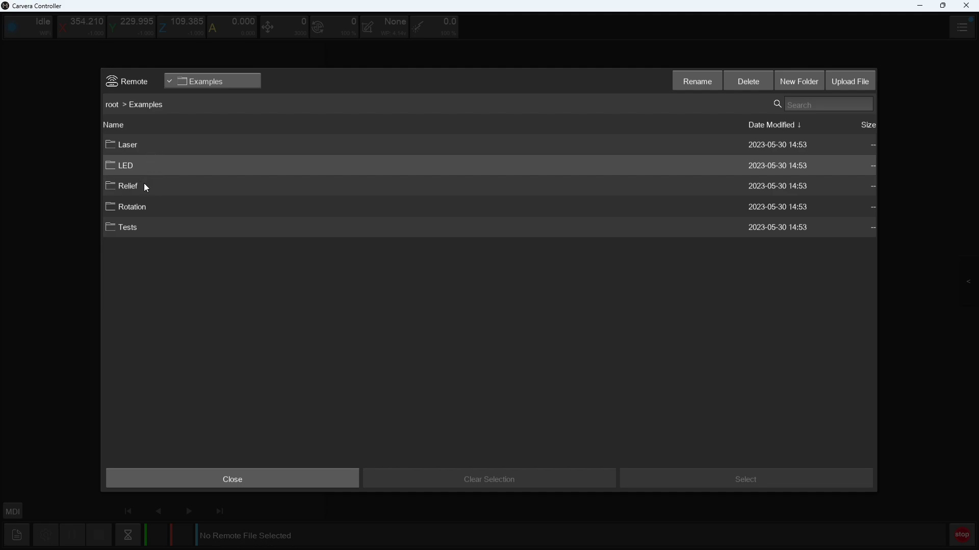
pyautogui.doubleClick(145, 188)
pyautogui.click(149, 144)
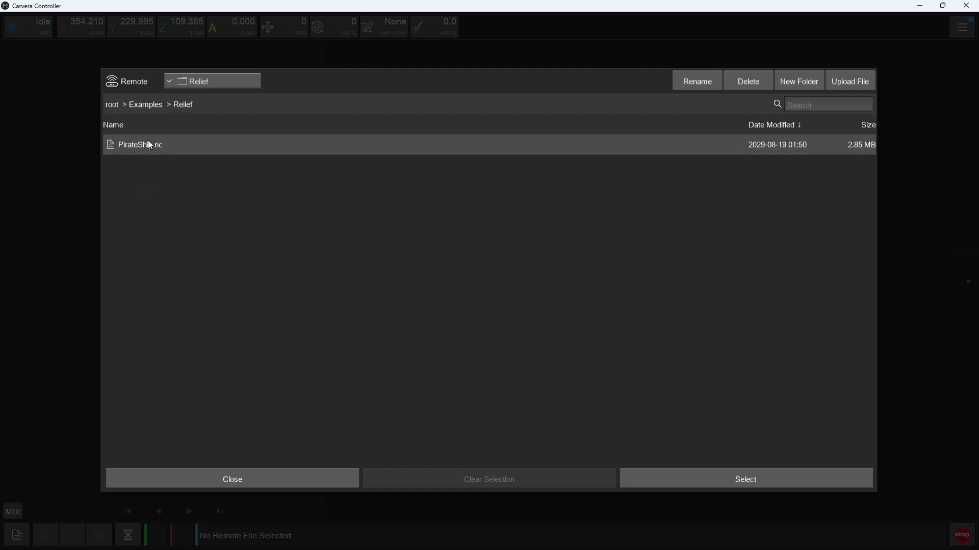
pyautogui.click(678, 475)
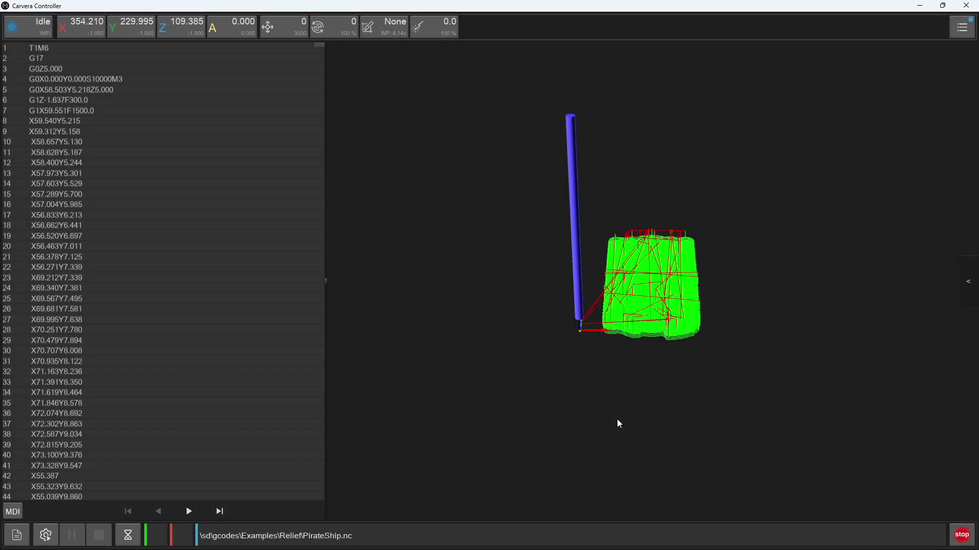
# Tilt the PirateShip.nc preview to a lower angle and play the toolpath simulation.
pyautogui.scroll(-15, 137, 228)
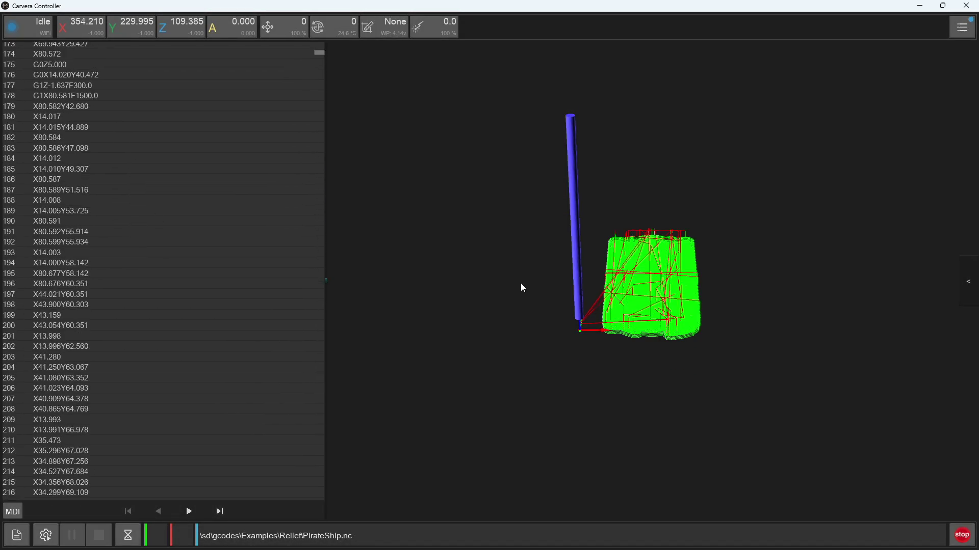
pyautogui.moveTo(459, 283); pyautogui.dragTo(665, 282)
pyautogui.click(651, 448)
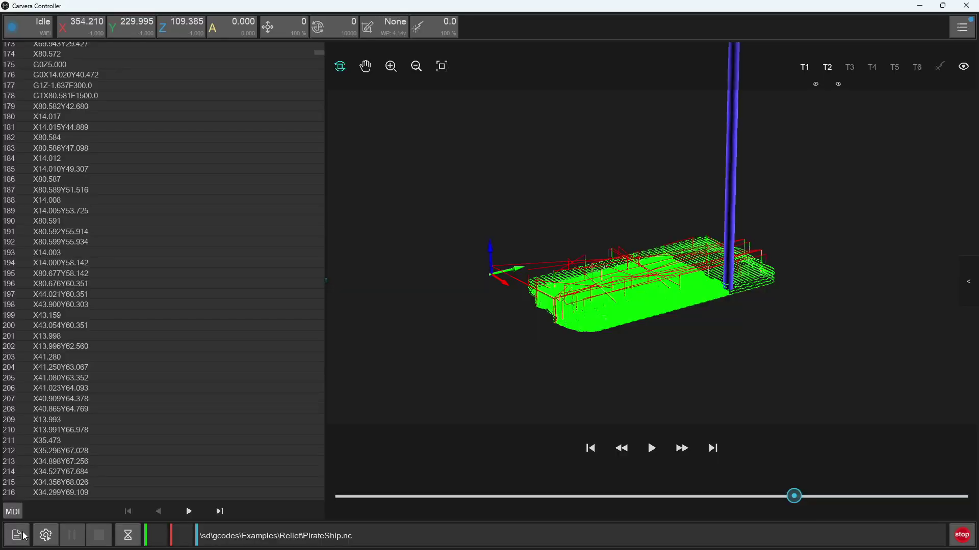
# Browse the machine's files, look inside an existing folder, and return to the root.
pyautogui.click(23, 533)
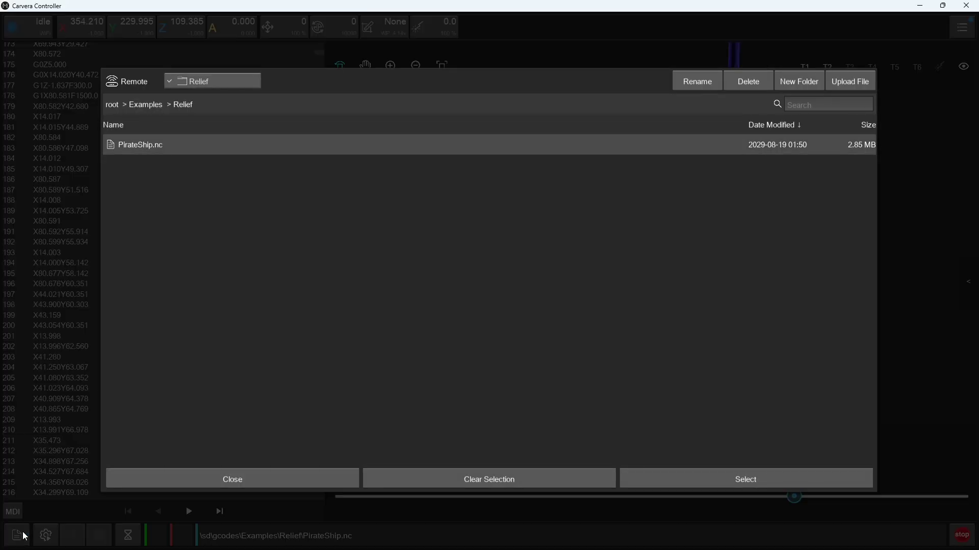
pyautogui.click(113, 106)
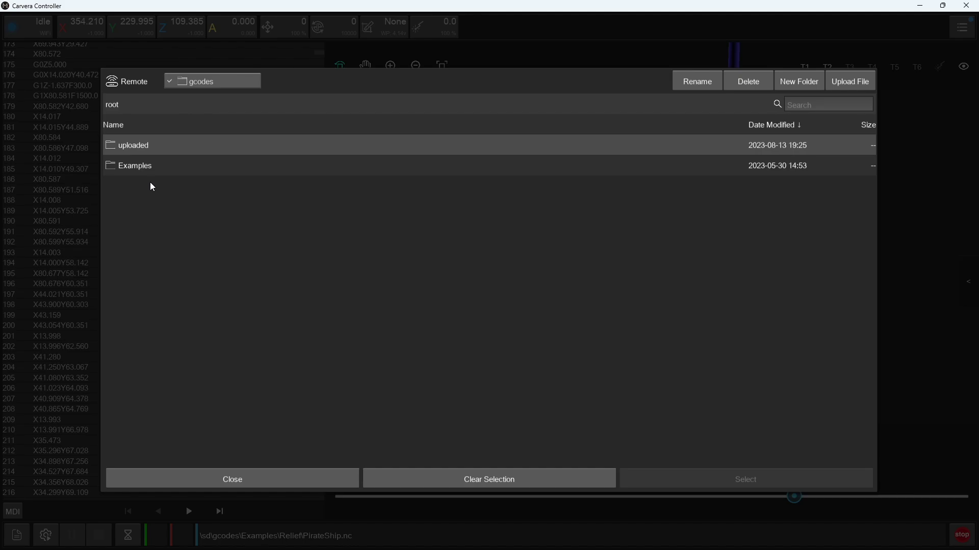
pyautogui.doubleClick(225, 146)
pyautogui.scroll(-3, 179, 240)
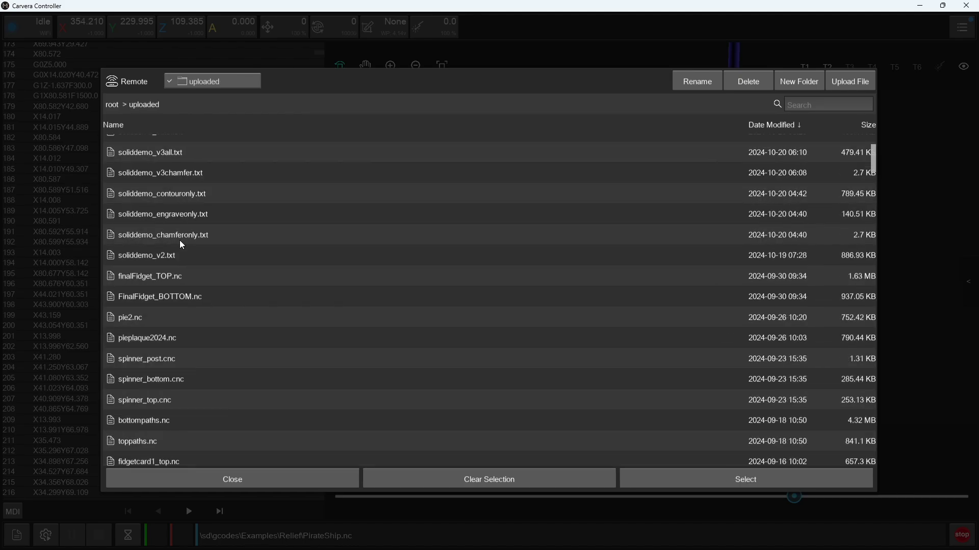
pyautogui.scroll(3, 180, 241)
pyautogui.click(113, 106)
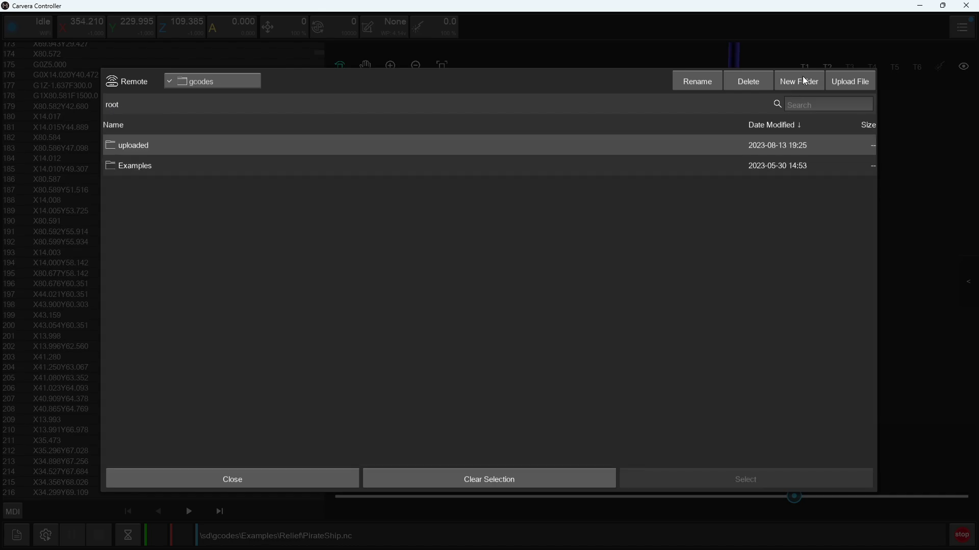
# Create a folder named New Project at the machine root and open it.
pyautogui.click(805, 81)
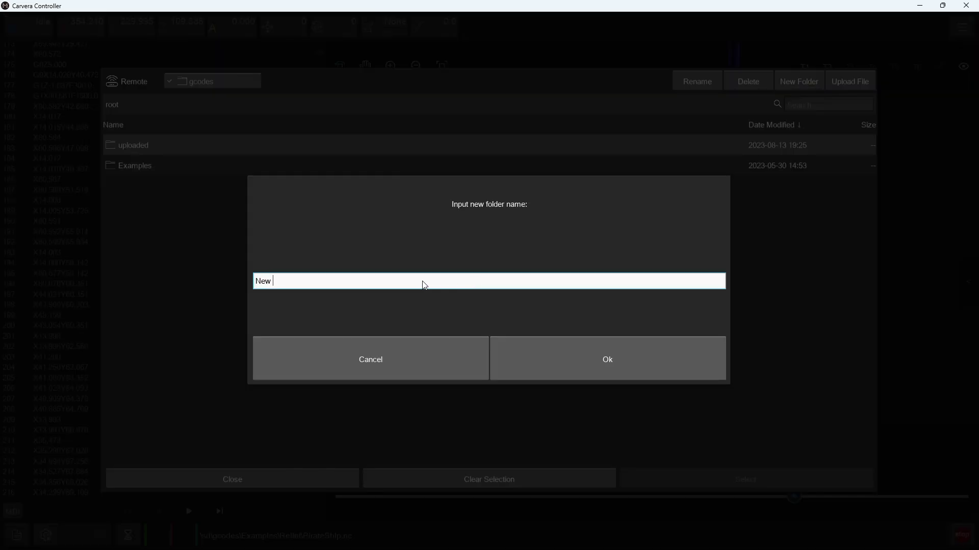
pyautogui.click(539, 348)
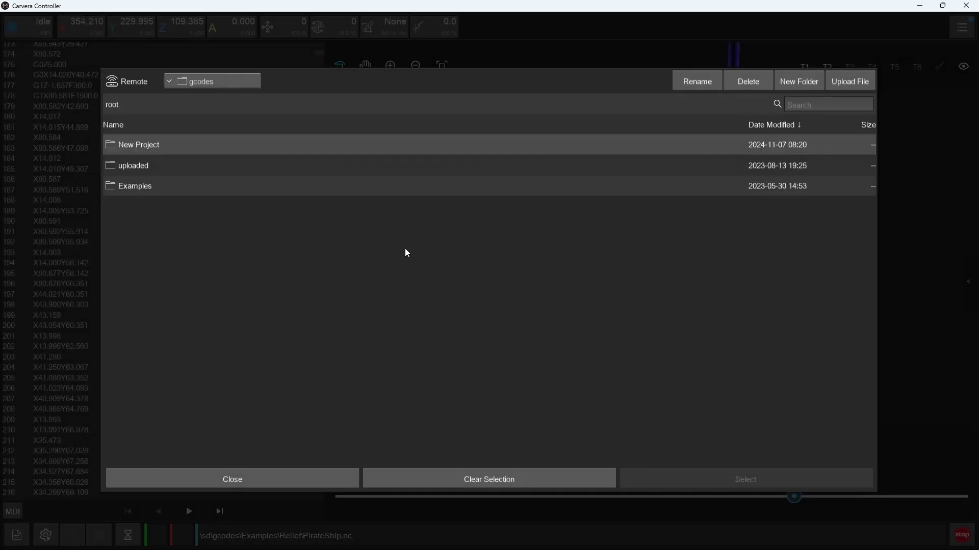
pyautogui.doubleClick(306, 149)
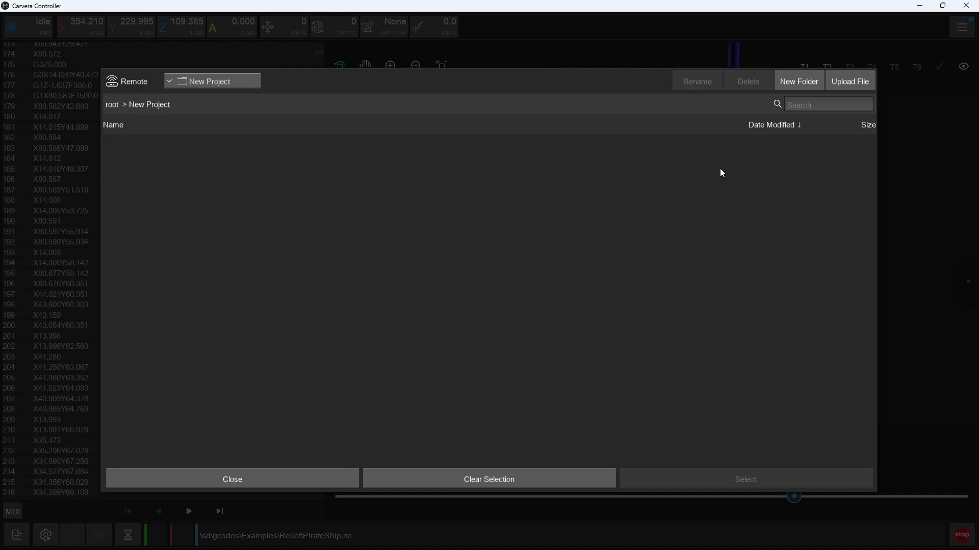
# Upload samplebox.txt from the local carvera gcodes folder into New Project, then close the chooser.
pyautogui.click(848, 84)
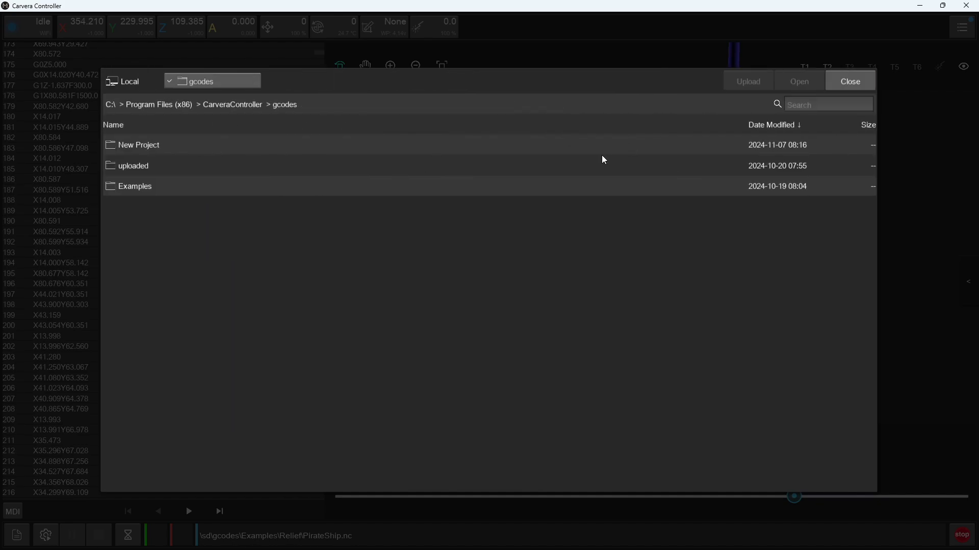
pyautogui.click(216, 81)
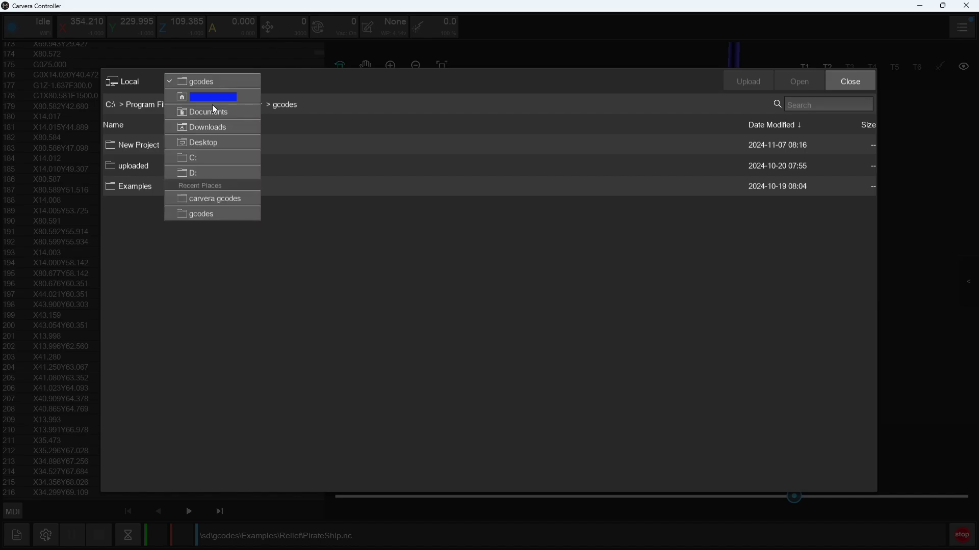
pyautogui.click(232, 200)
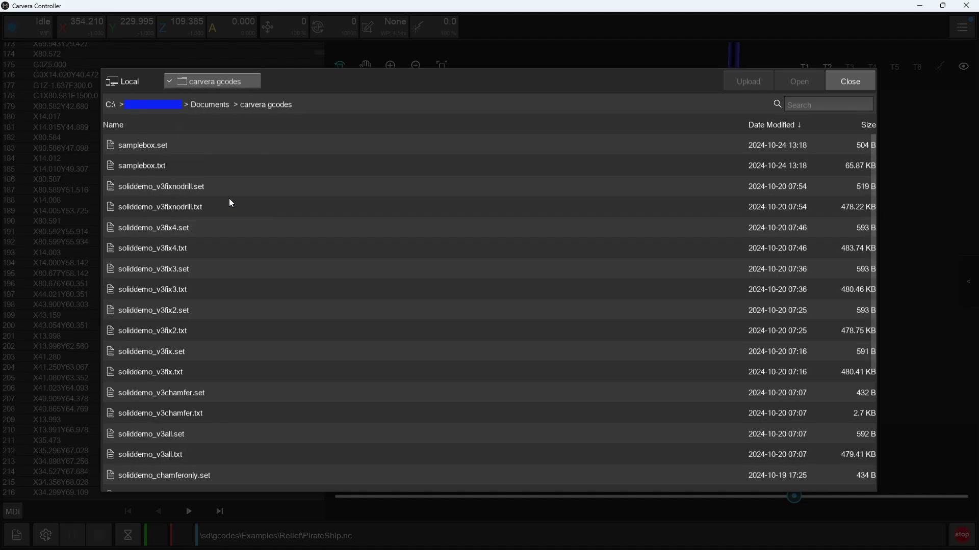
pyautogui.click(197, 169)
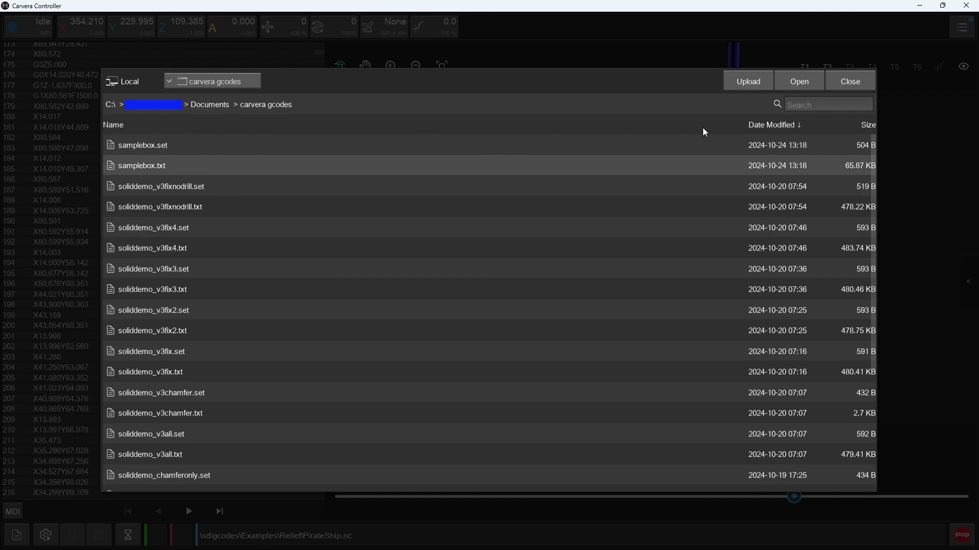
pyautogui.click(747, 80)
pyautogui.click(858, 81)
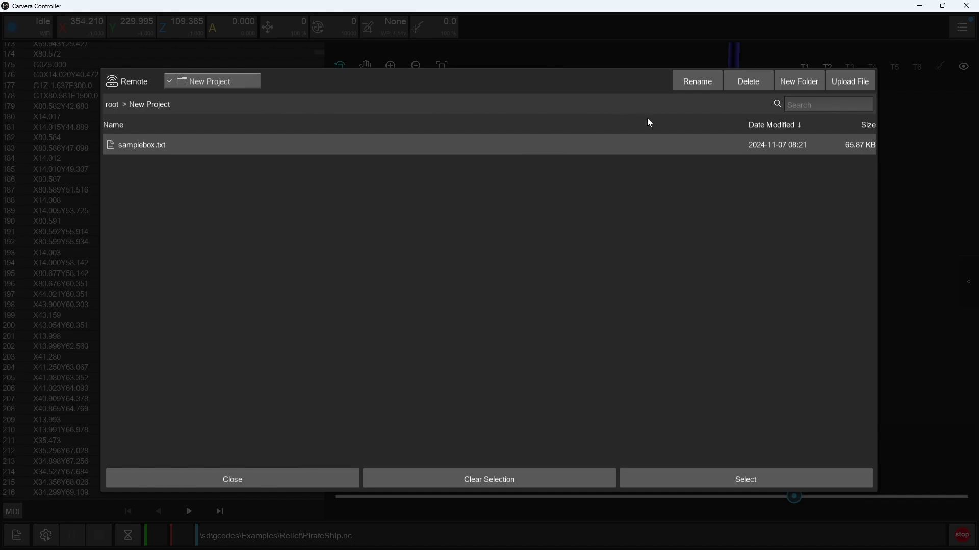
# Load samplebox.txt, simulate its box toolpath about a third through, and open Config and Run.
pyautogui.click(672, 480)
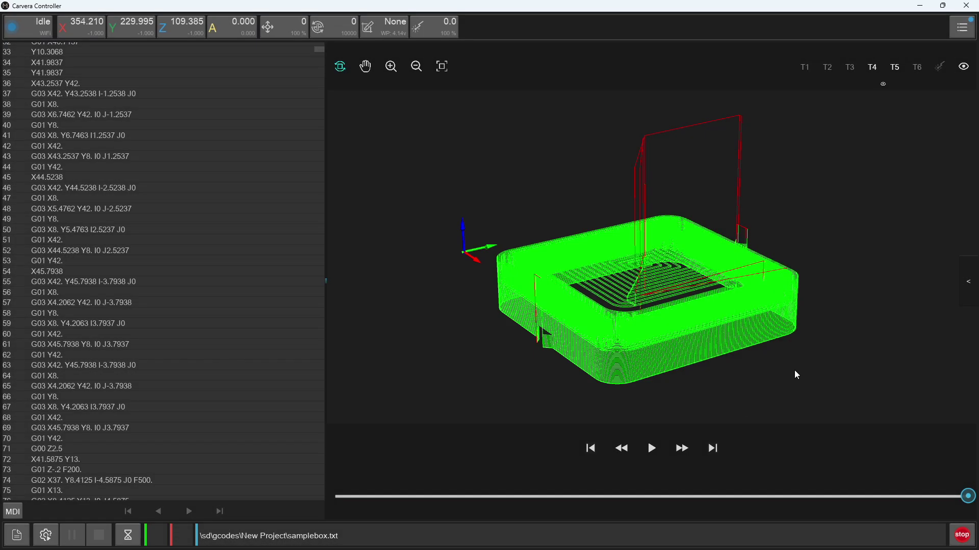
pyautogui.moveTo(796, 375); pyautogui.dragTo(780, 352)
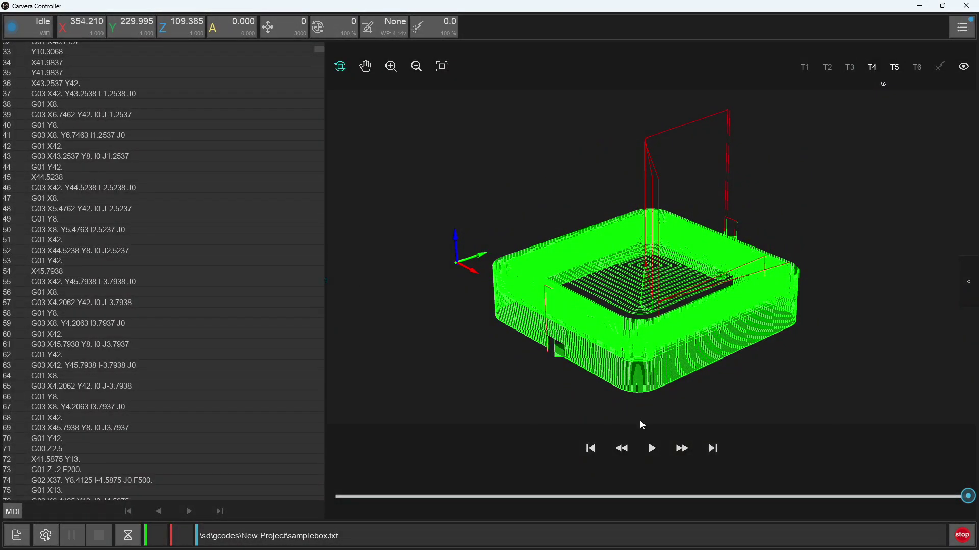
pyautogui.click(651, 448)
pyautogui.moveTo(339, 496); pyautogui.dragTo(538, 497)
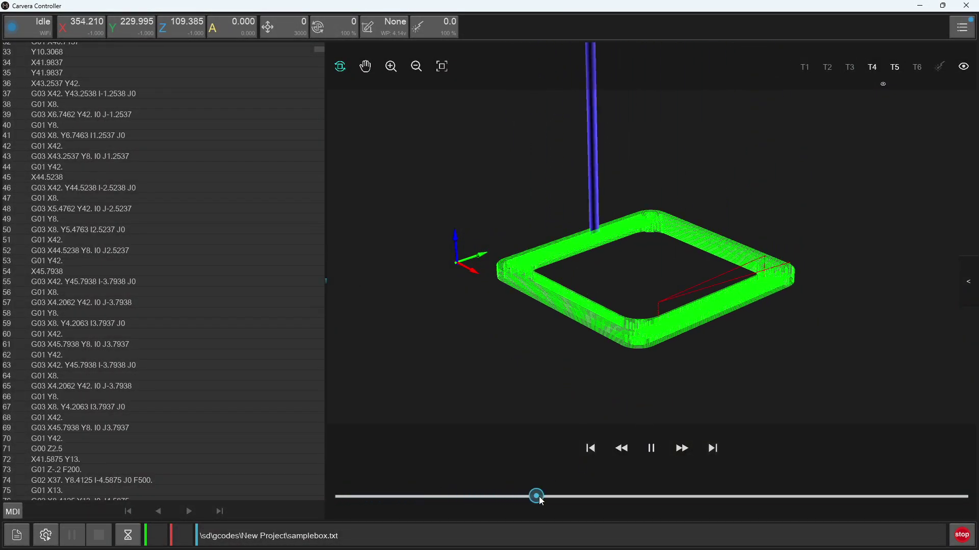
pyautogui.click(651, 448)
pyautogui.scroll(-10, 162, 356)
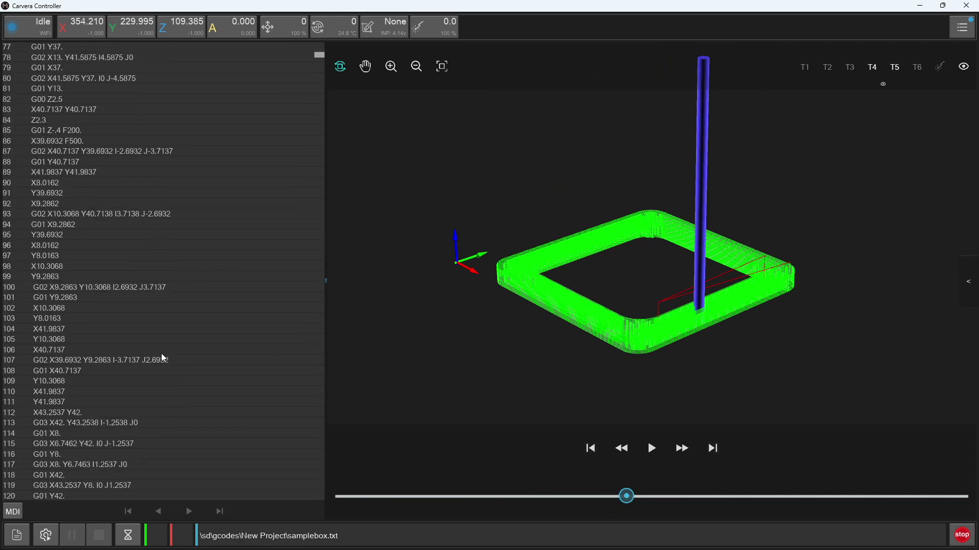
pyautogui.click(47, 535)
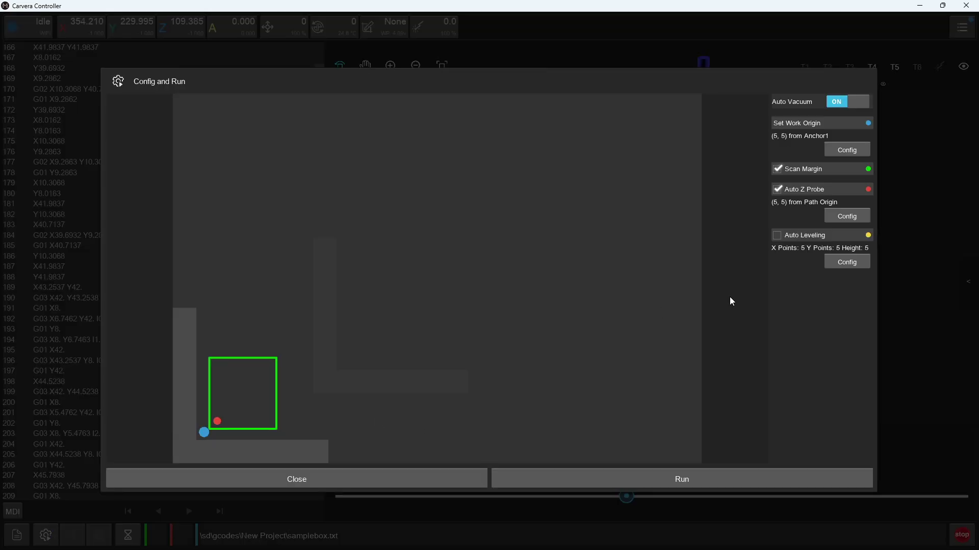
# Toggle Auto Z Probe off and back on, then enable Auto Leveling with a 5 × 5 grid.
pyautogui.click(778, 190)
pyautogui.click(778, 190)
pyautogui.click(778, 236)
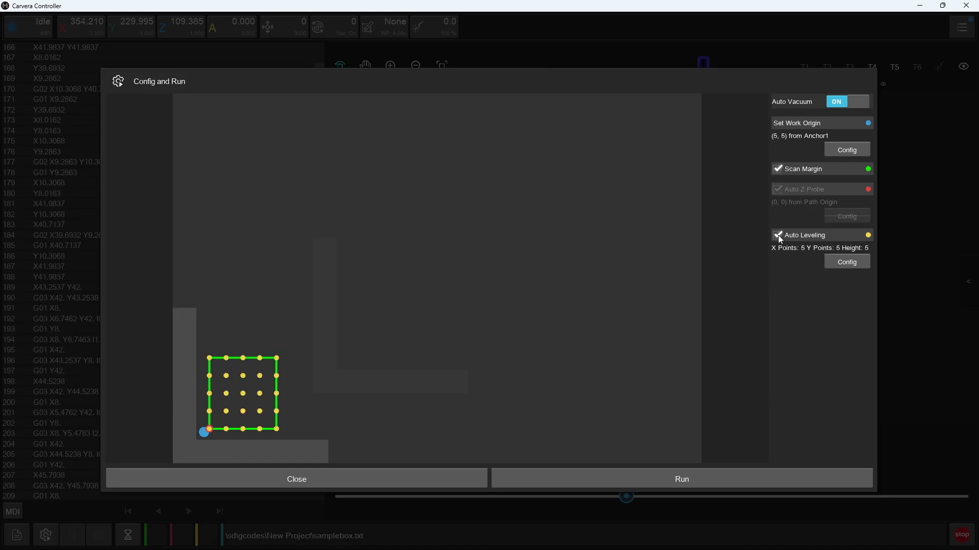